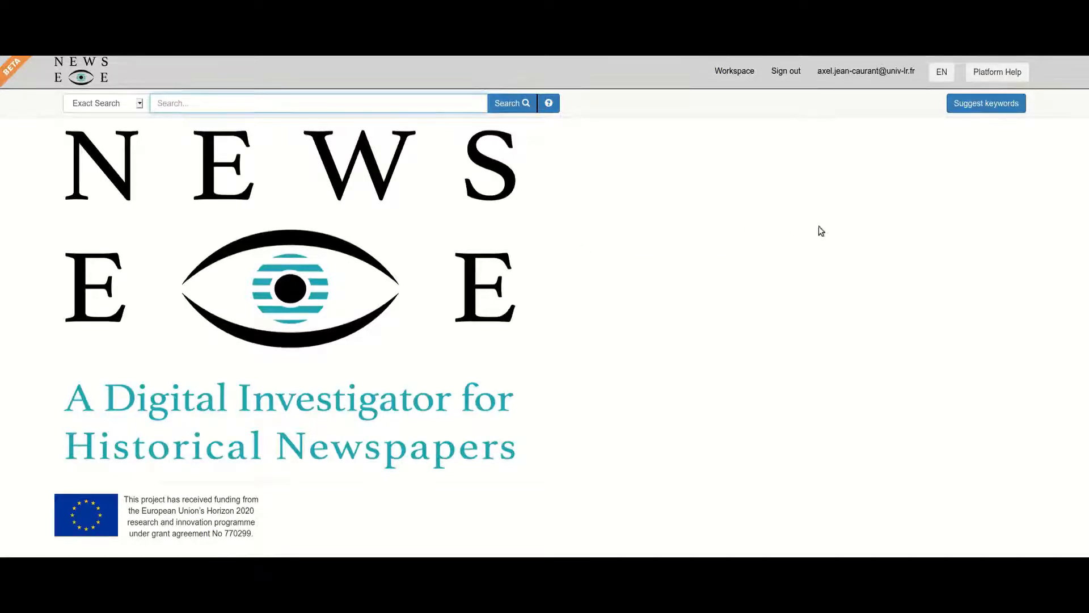
# Step: Find 50 German keyword suggestions similar to "rückwanderer"
pyautogui.click(980, 107)
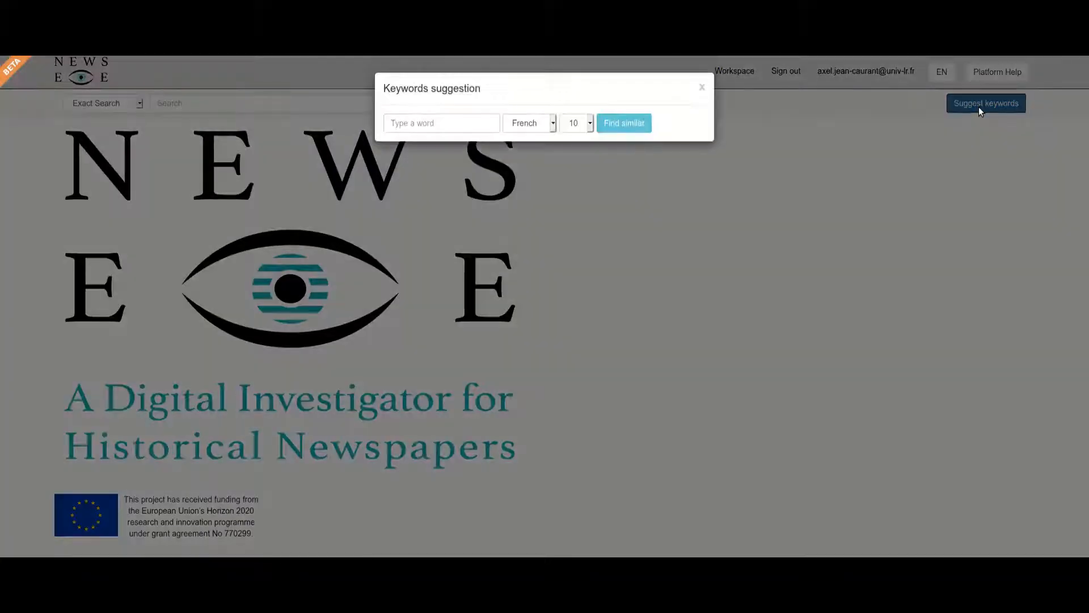
pyautogui.click(462, 123)
pyautogui.write('r')
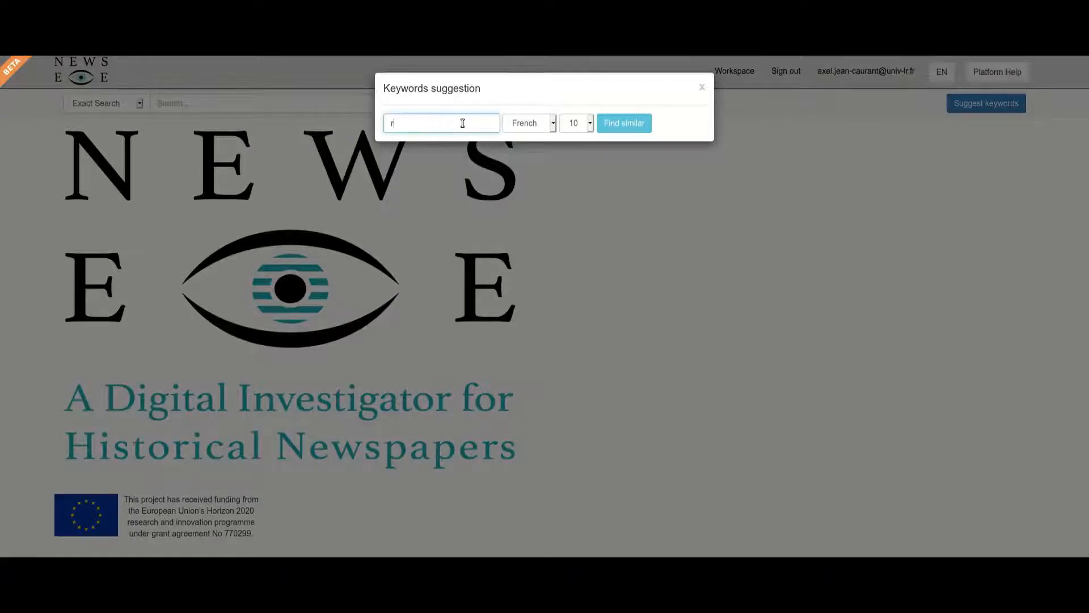
pyautogui.write('ückwanderer')
pyautogui.click(509, 127)
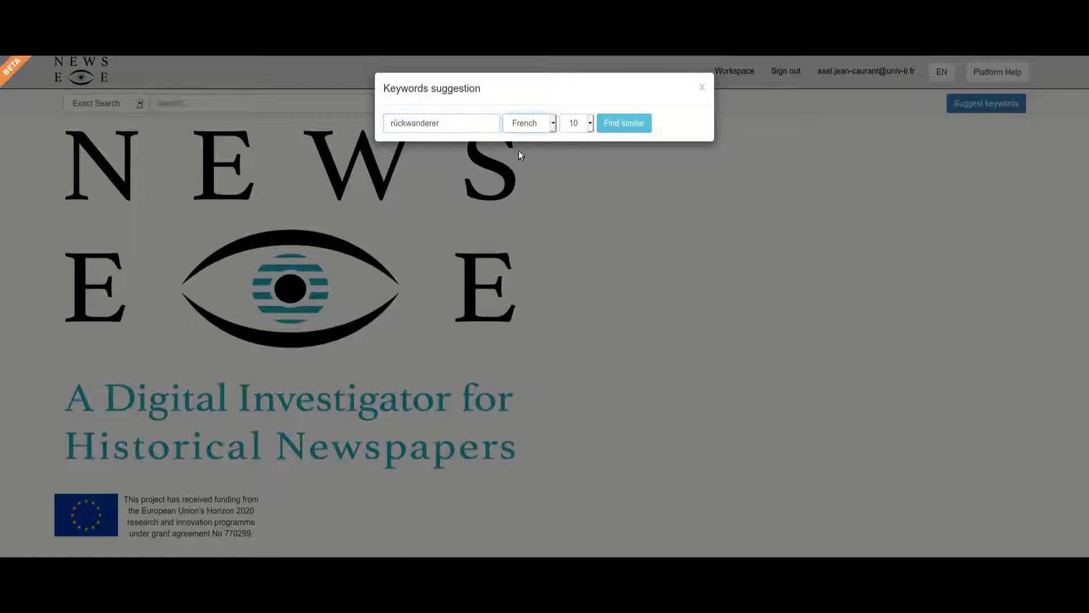
pyautogui.click(519, 156)
pyautogui.click(575, 123)
pyautogui.click(574, 161)
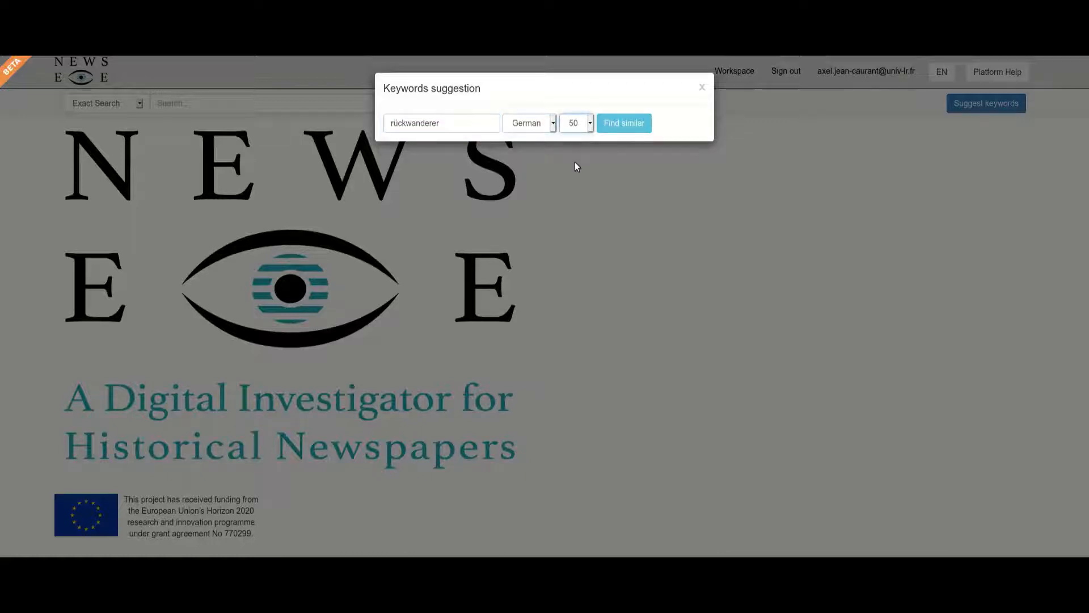
pyautogui.click(626, 129)
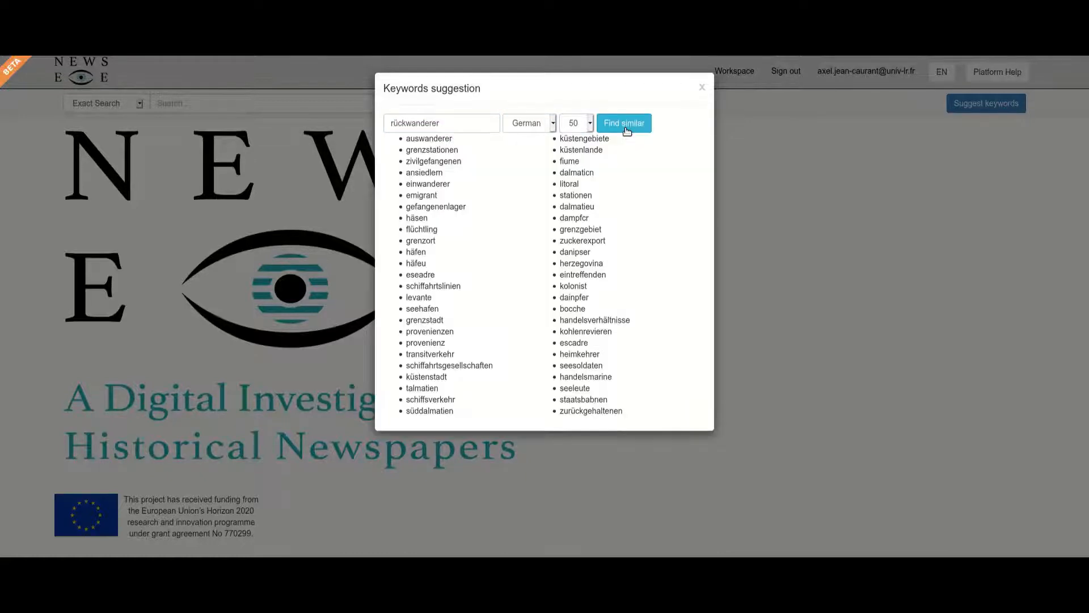
pyautogui.click(702, 87)
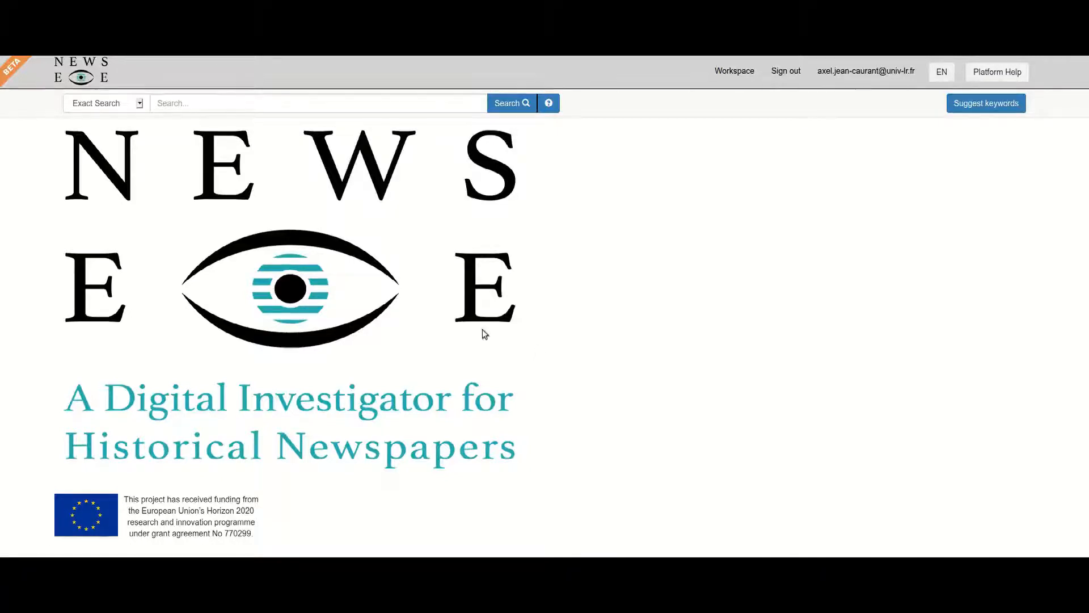
# Step: Run an exact search for "heimkehrer" and show the text extracts of the first result
pyautogui.click(356, 110)
pyautogui.write('heimkehrer')
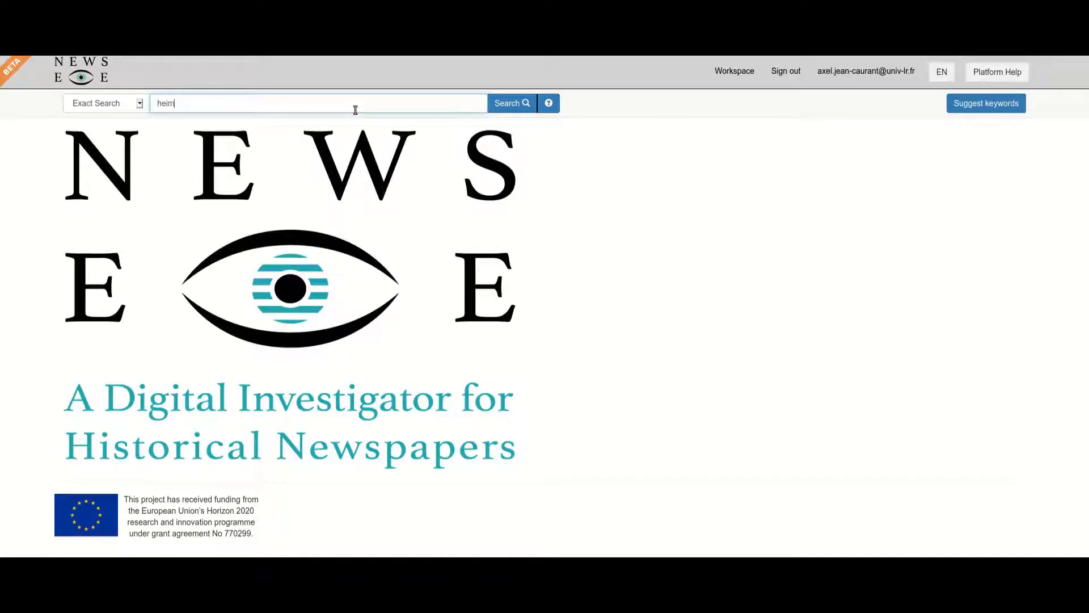
pyautogui.click(512, 102)
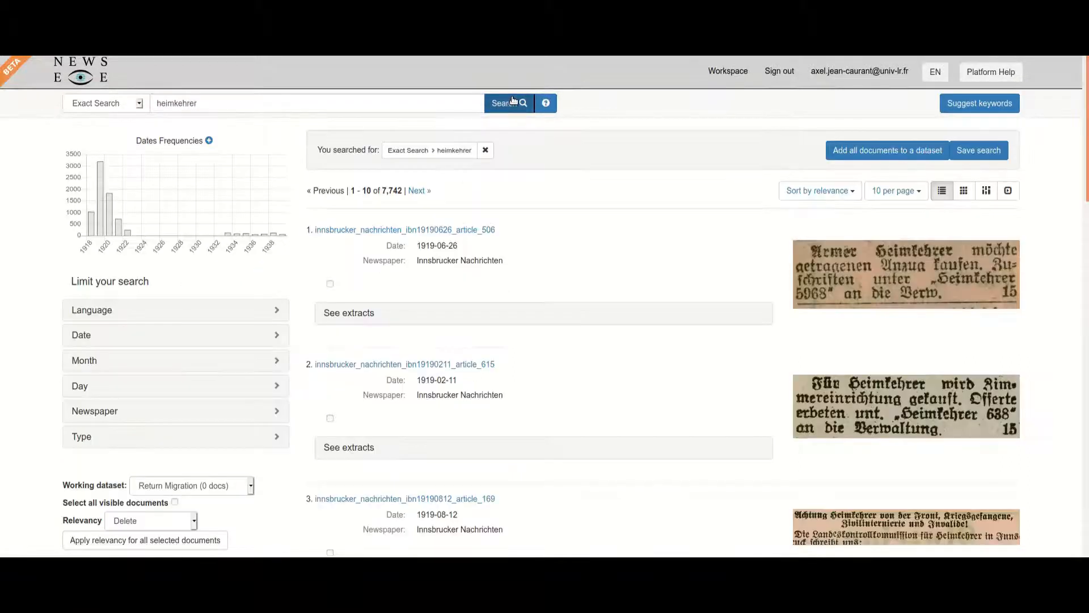
pyautogui.click(368, 314)
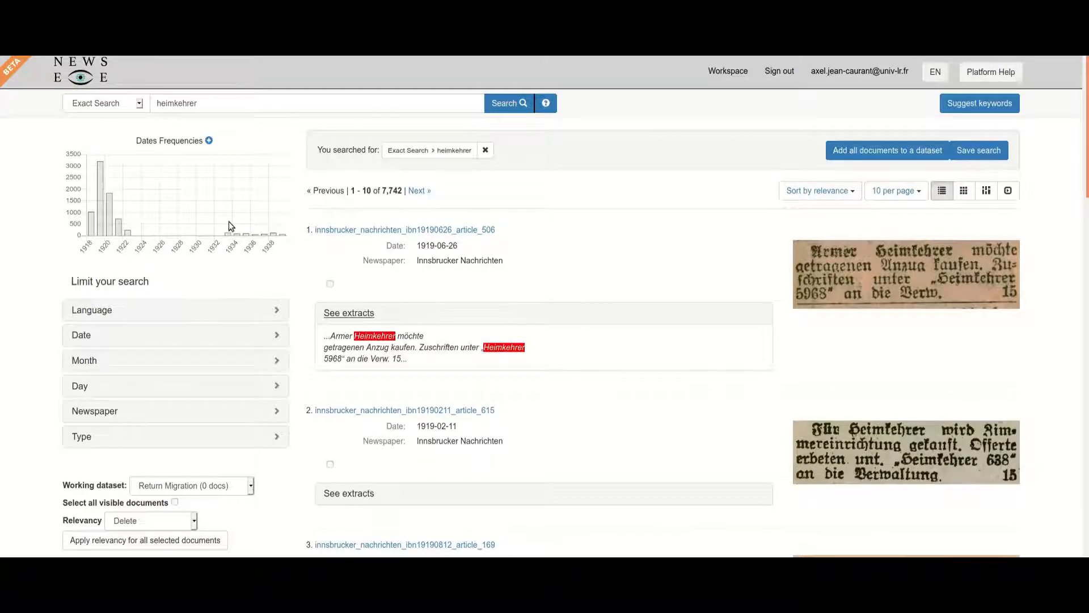
# Step: Rerun the "heimkehrer" query as a stemmed search and limit the results to German language and type Article
pyautogui.click(136, 114)
pyautogui.click(503, 104)
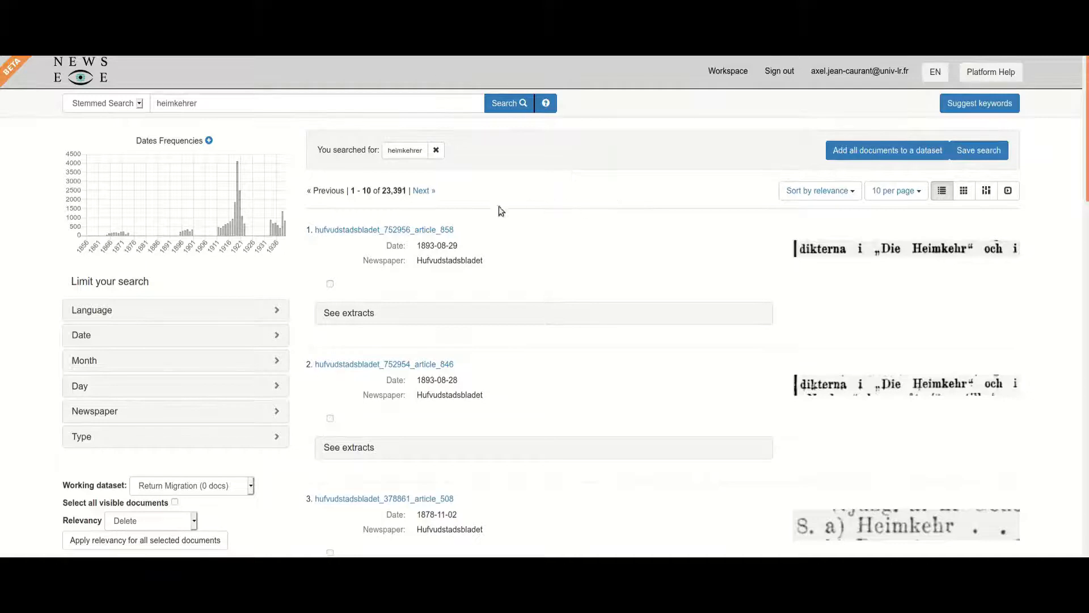
pyautogui.click(107, 311)
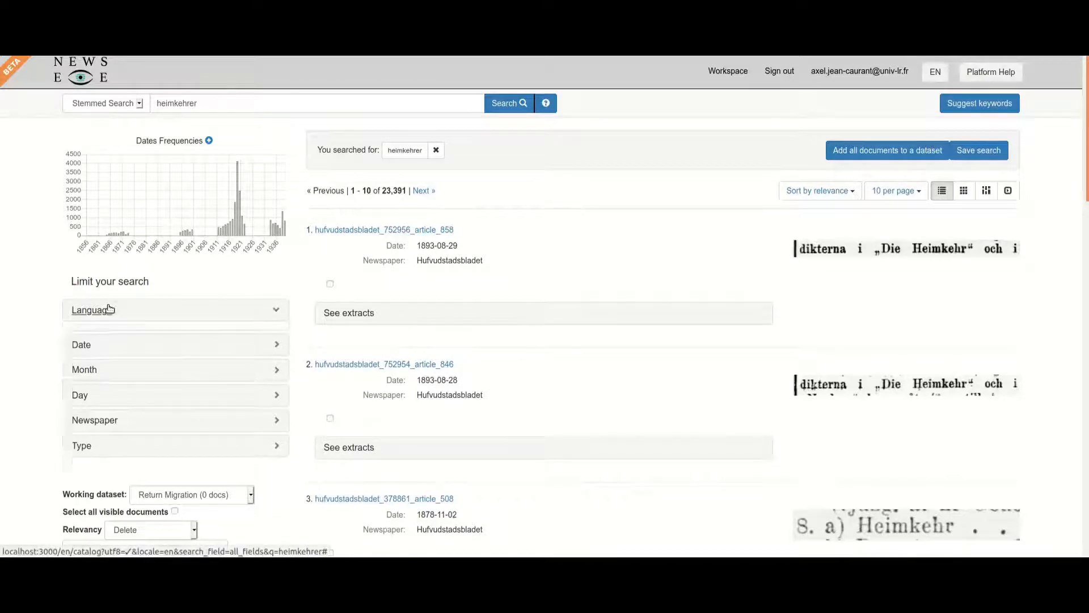
pyautogui.click(86, 335)
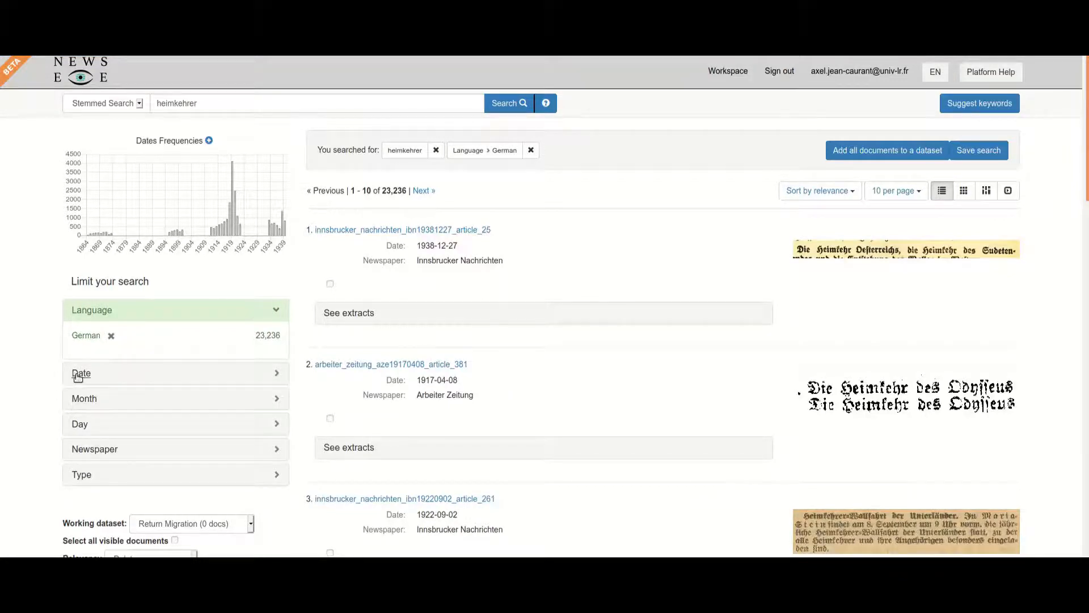
pyautogui.click(86, 470)
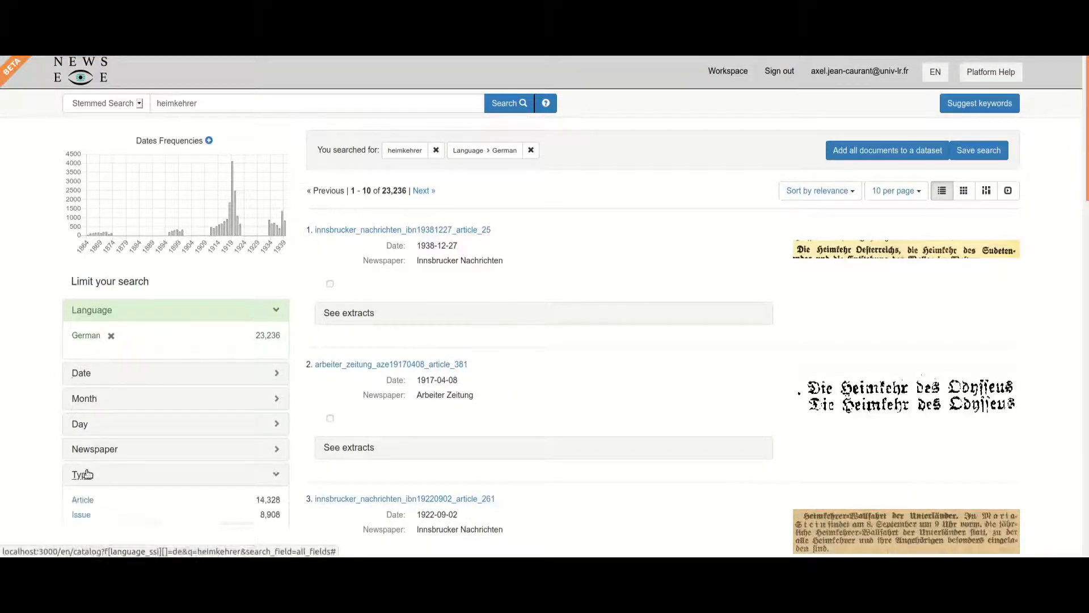
pyautogui.click(83, 500)
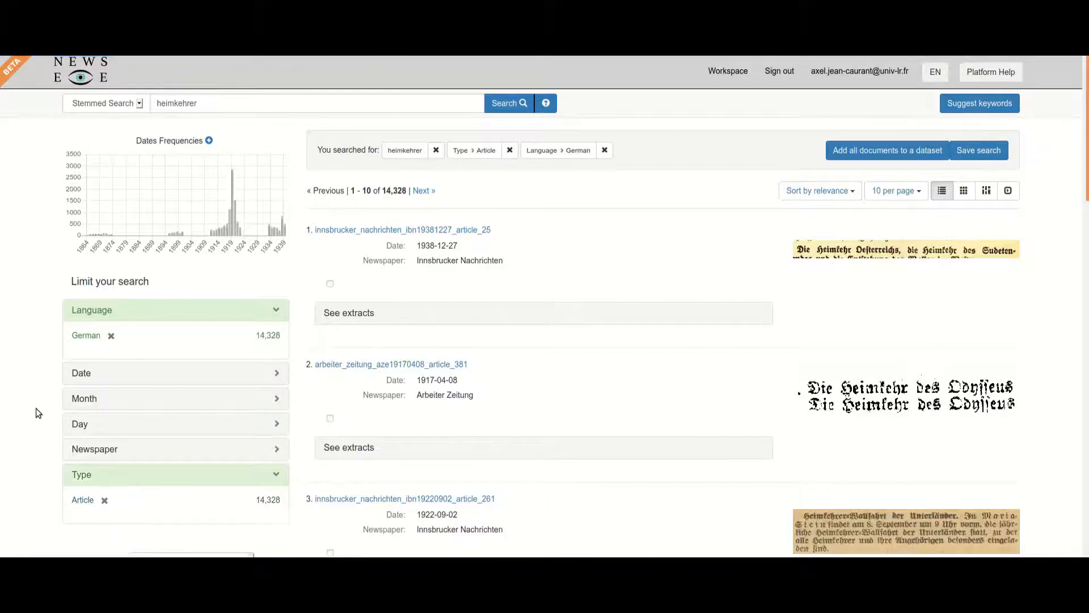
# Step: Limit the search results to dates from 01/01/1913 to 31/12/1914
pyautogui.click(83, 374)
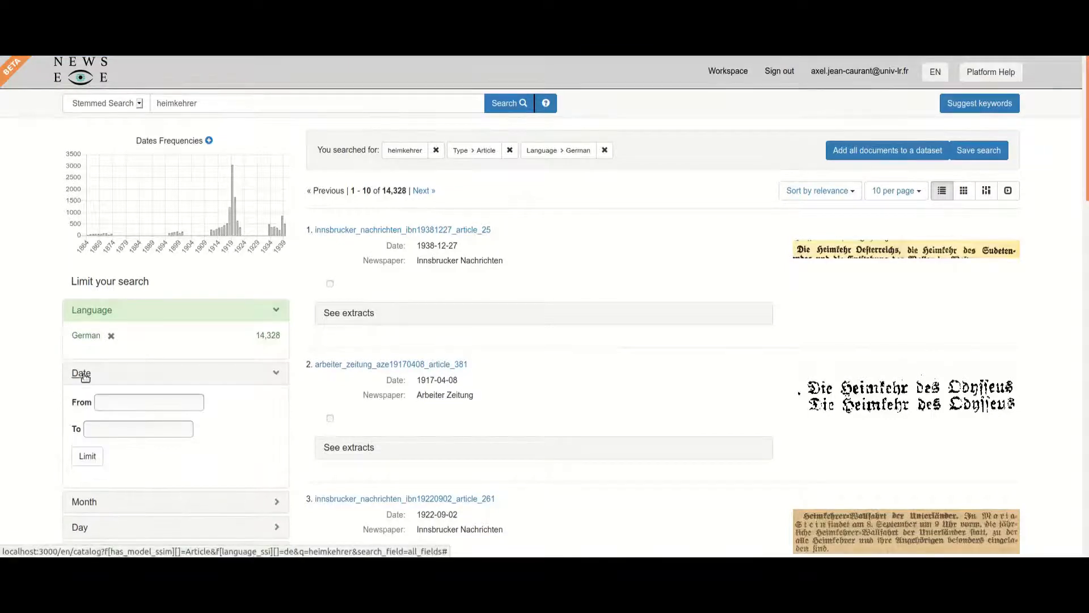
pyautogui.click(117, 402)
pyautogui.click(182, 424)
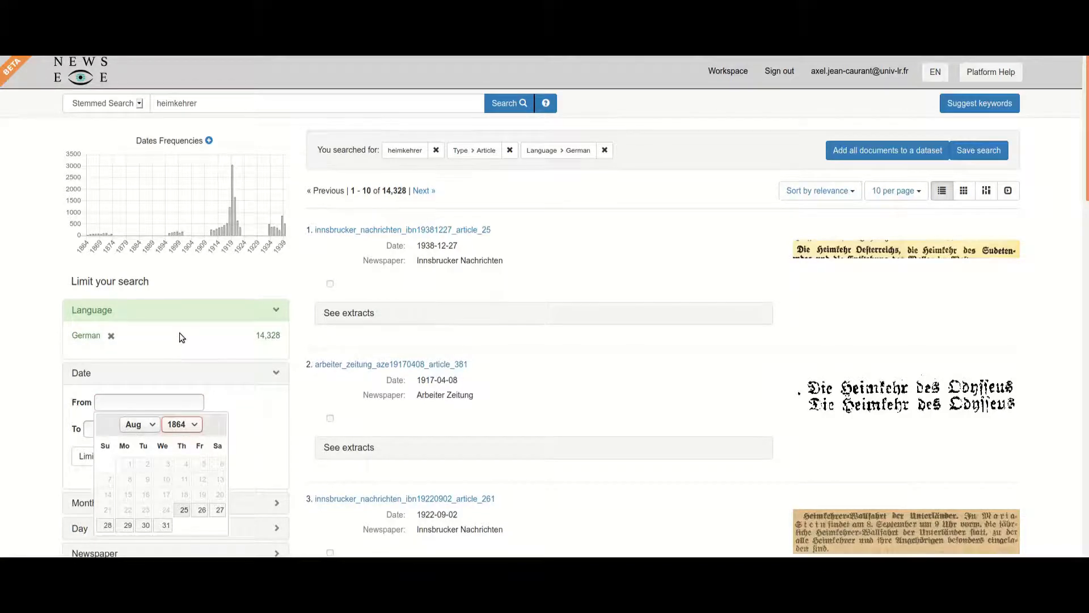
pyautogui.click(179, 408)
pyautogui.click(151, 425)
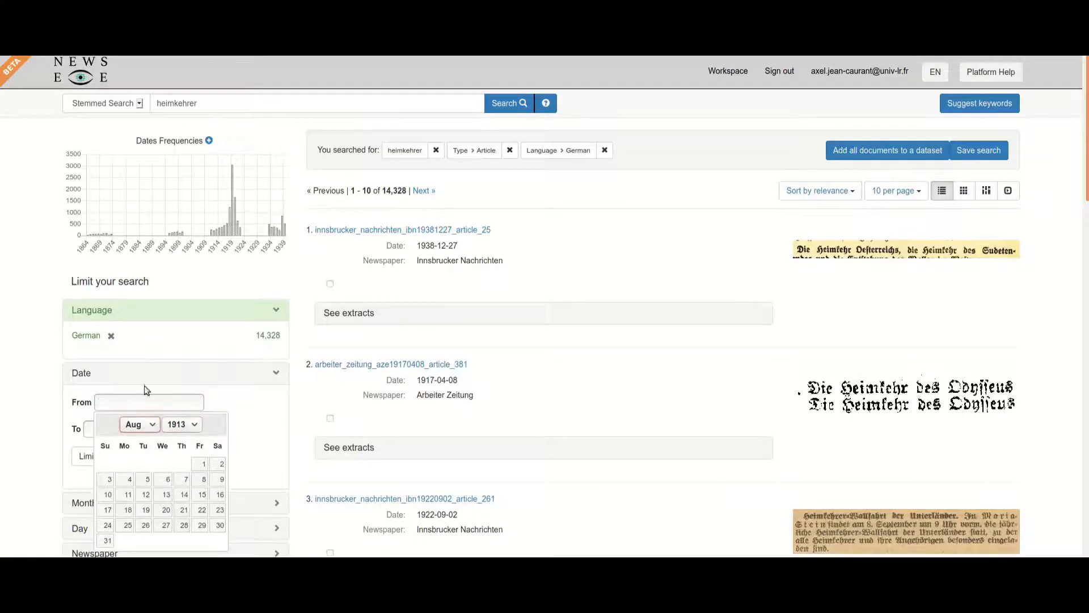
pyautogui.click(147, 252)
pyautogui.click(169, 463)
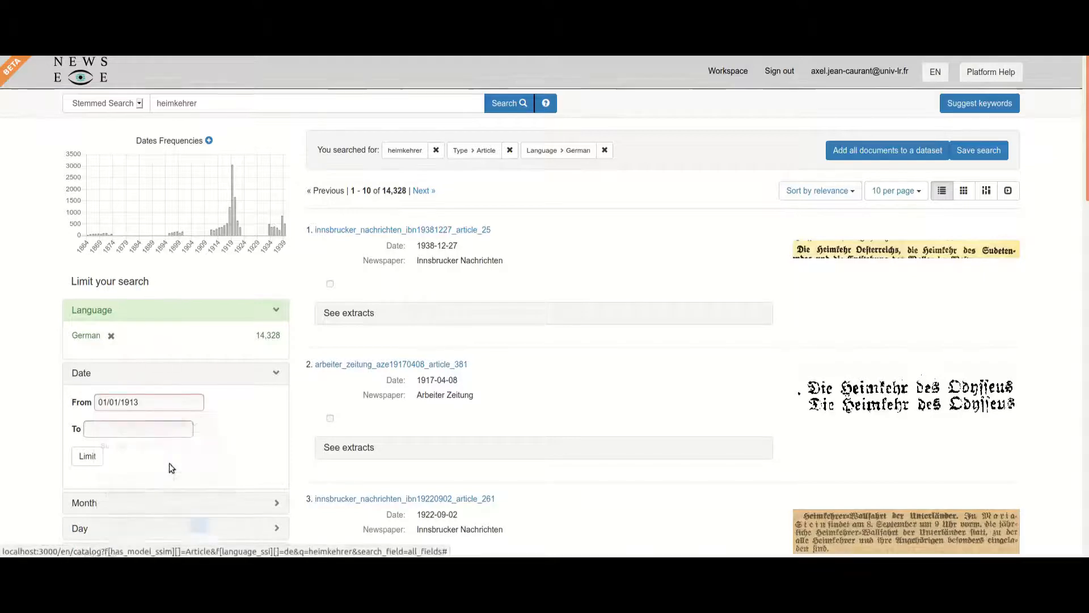
pyautogui.click(162, 432)
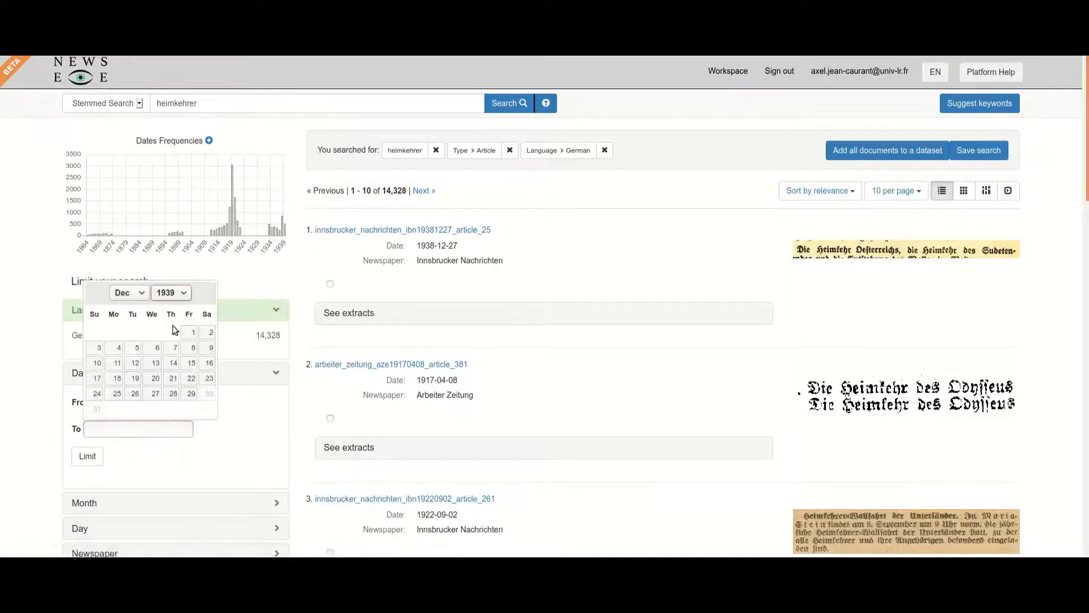
pyautogui.click(173, 331)
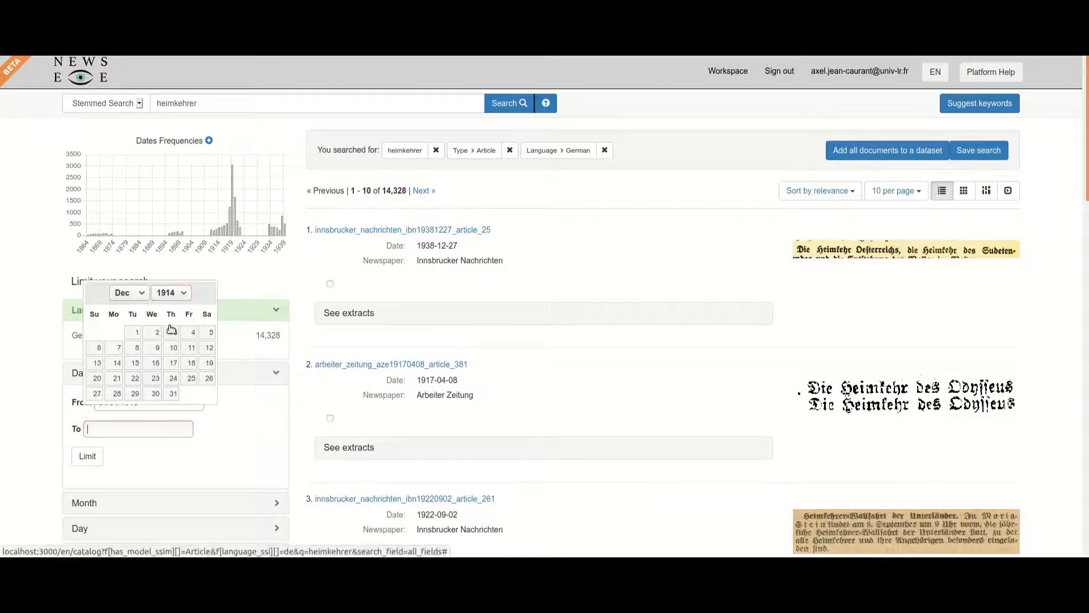
pyautogui.click(170, 395)
pyautogui.click(88, 456)
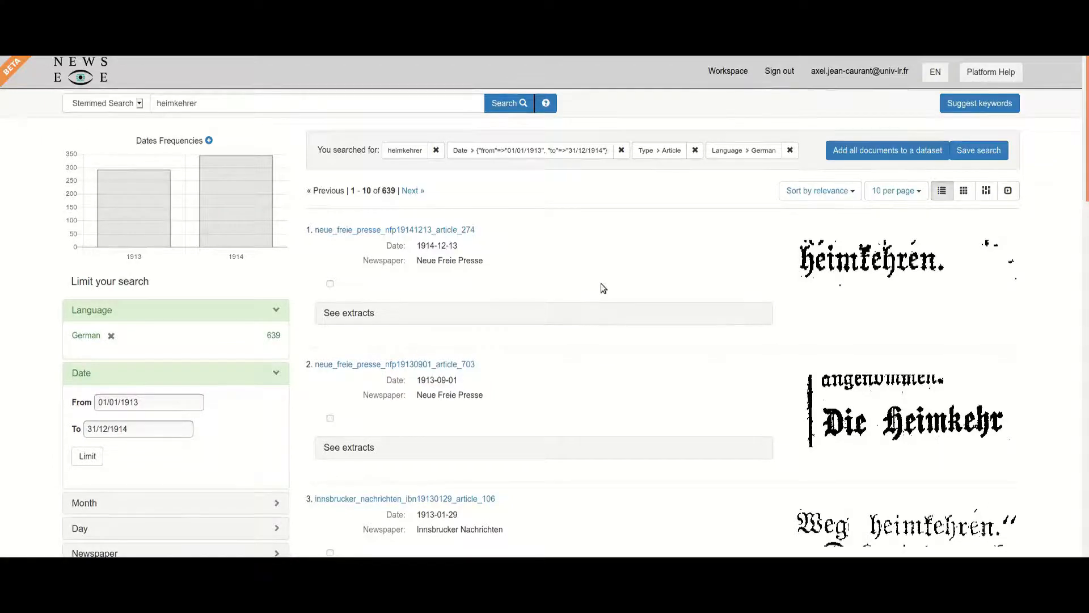
# Step: Add all documents found to the Return Migration dataset with the relevancy "Somewhat relevant"
pyautogui.click(861, 153)
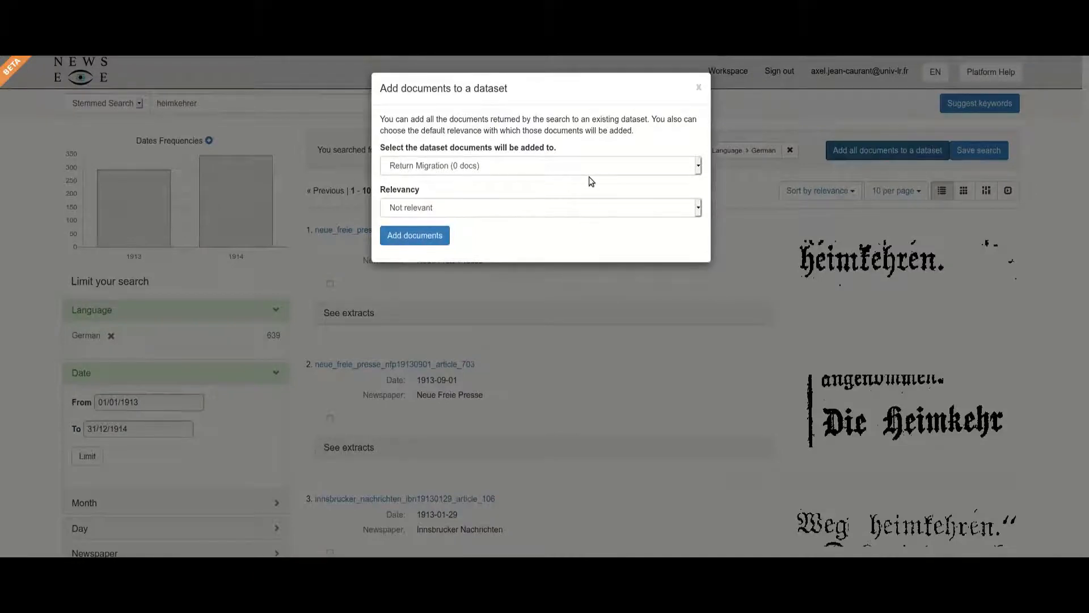
pyautogui.click(519, 214)
pyautogui.press('Down')
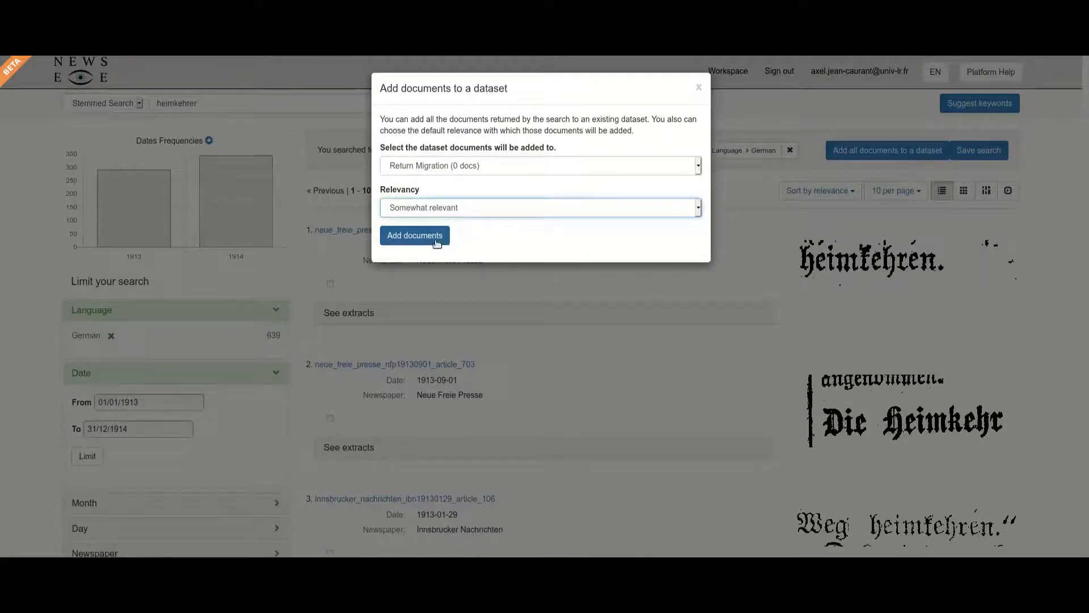
pyautogui.click(445, 238)
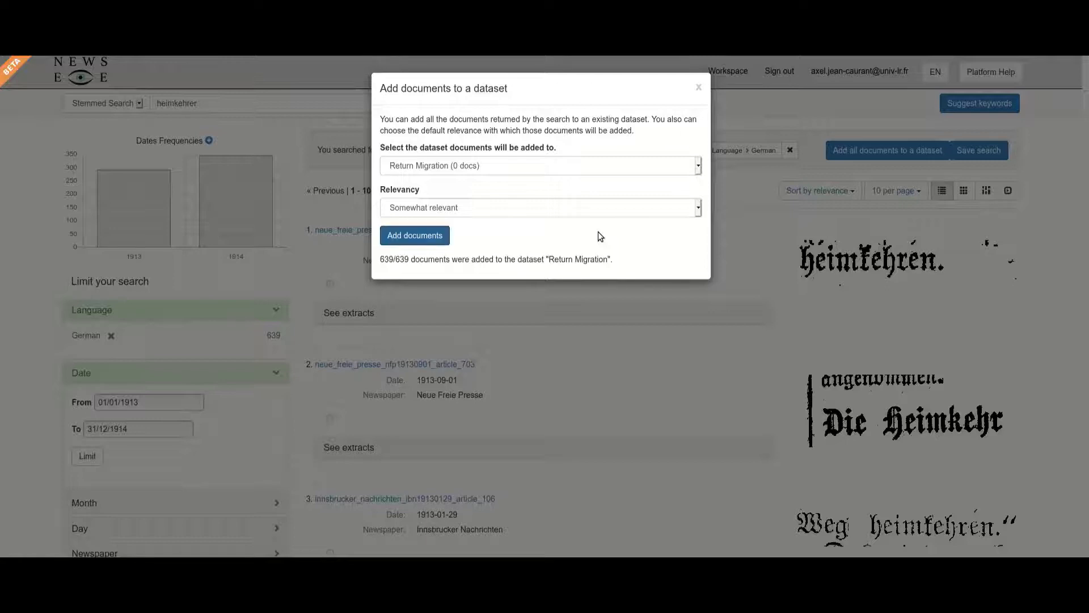
pyautogui.click(697, 88)
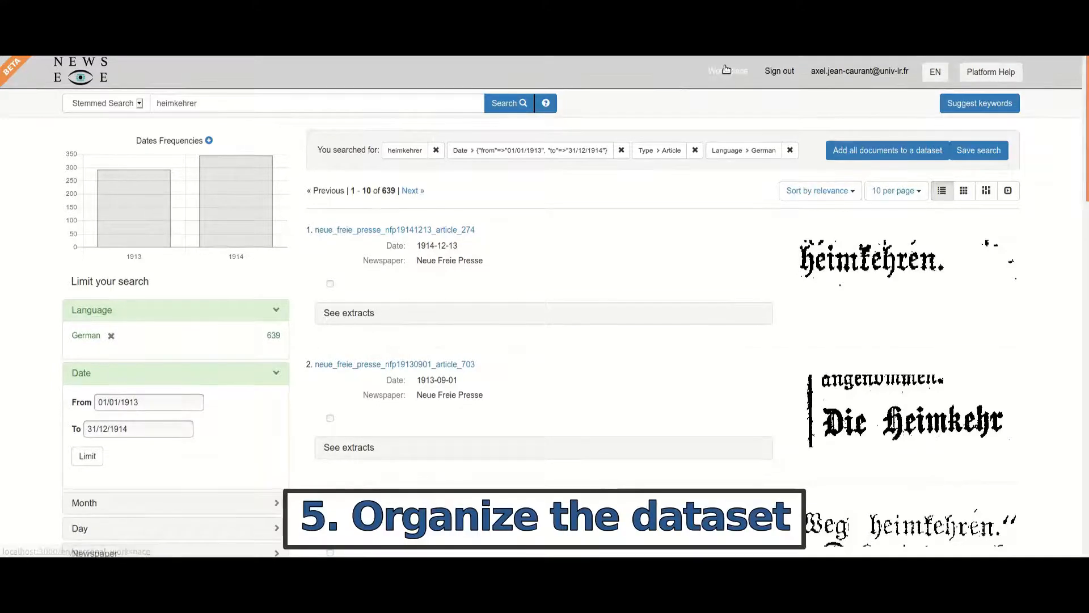
# Step: Open the Return Migration dataset in the workspace and delete its first article, Neue Freie Presse 1913-10-30
pyautogui.click(726, 69)
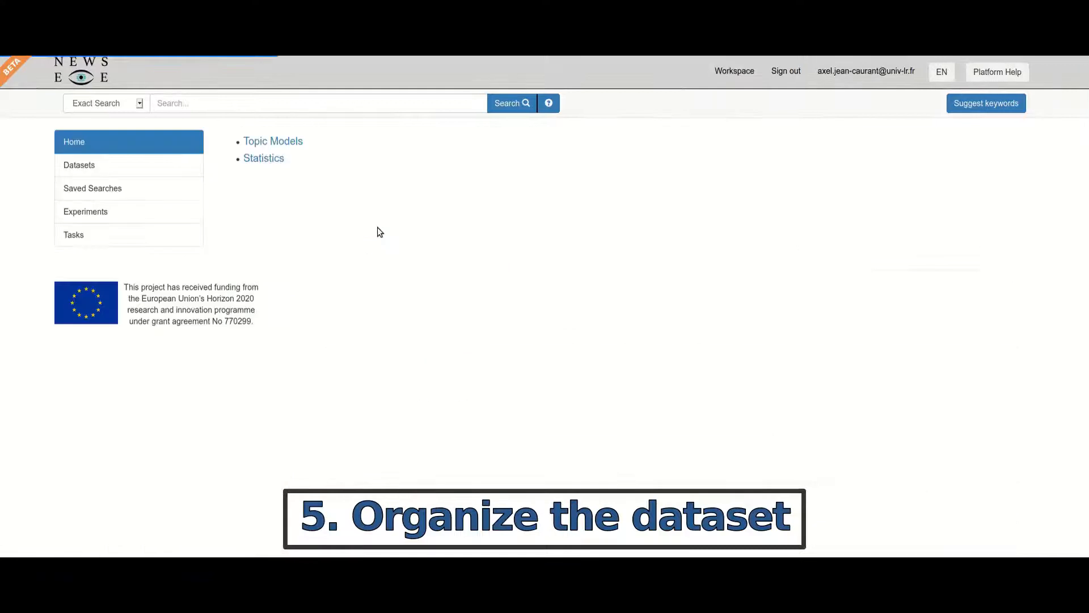
pyautogui.click(87, 166)
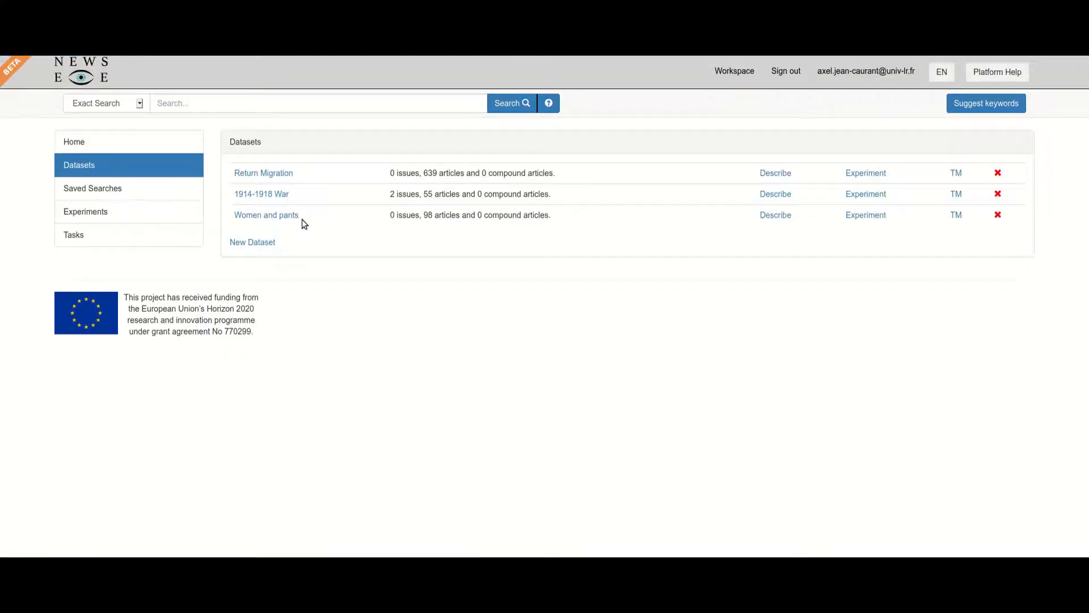
pyautogui.click(272, 174)
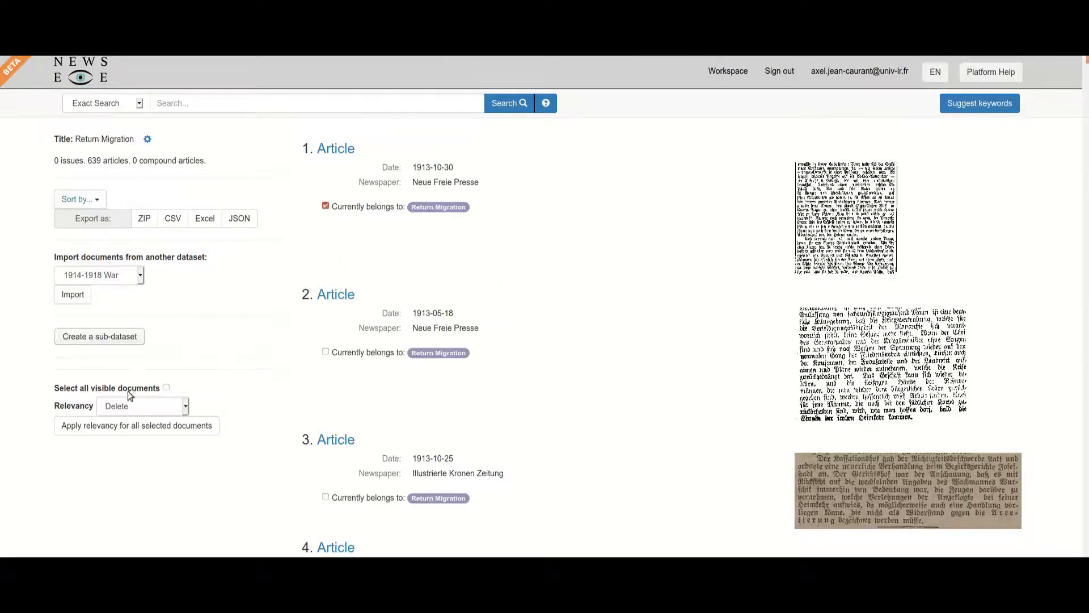
pyautogui.click(129, 426)
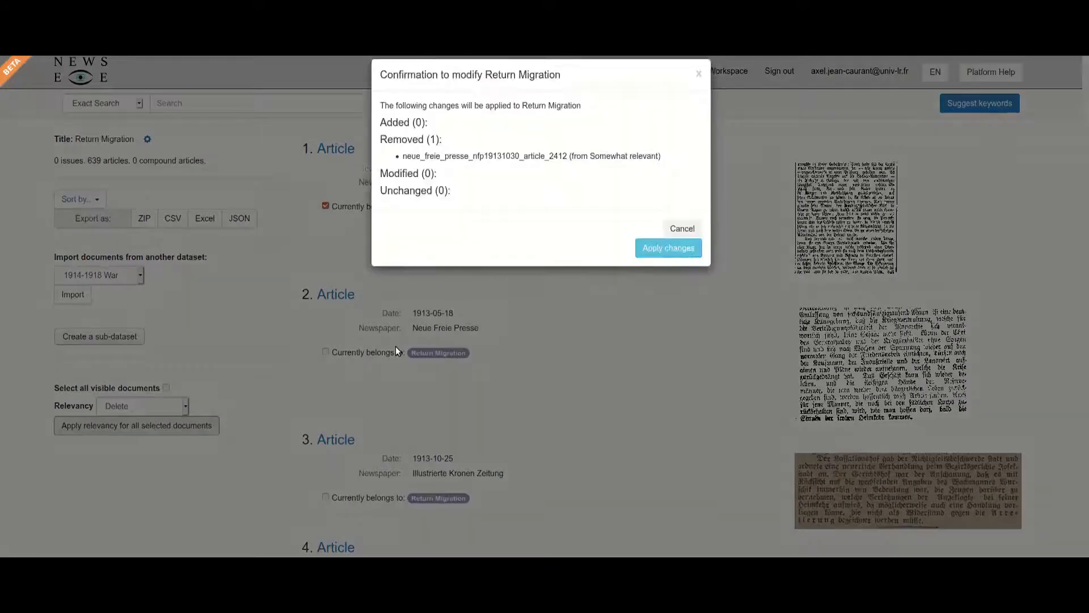
pyautogui.click(673, 266)
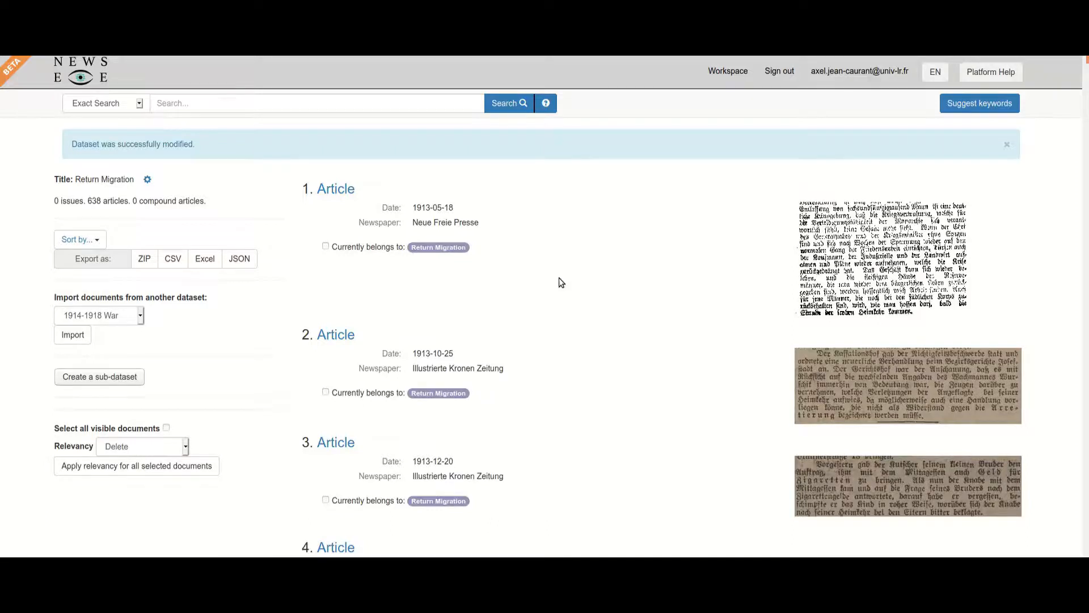
# Step: Open the dataset's fifth article, Innsbrucker Nachrichten 1913-05-14, and bring the text below its heading into view
pyautogui.scroll(-4, 560, 279)
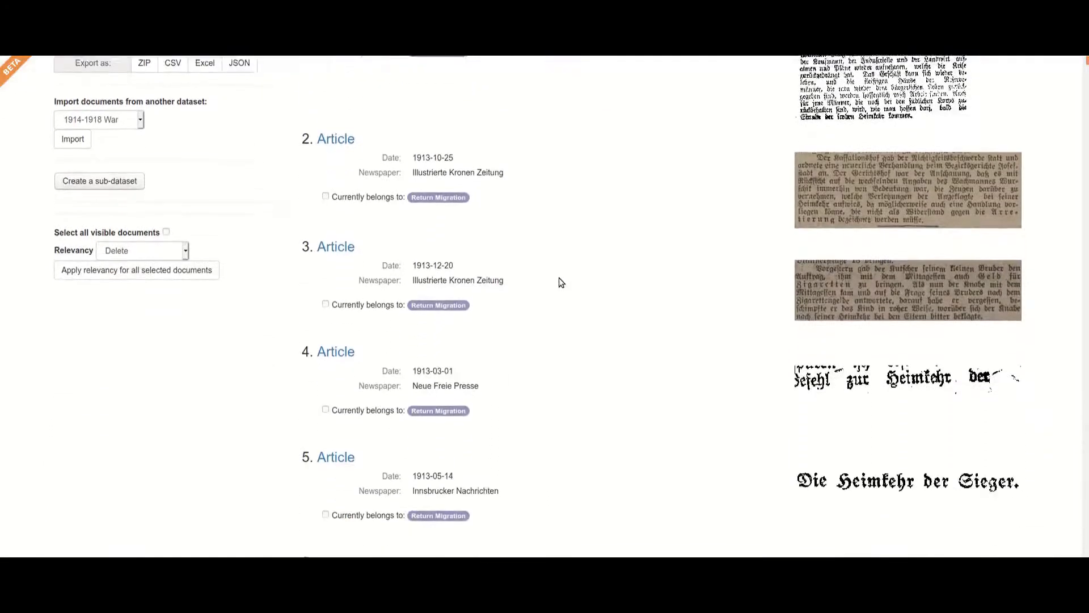
pyautogui.scroll(-2, 559, 278)
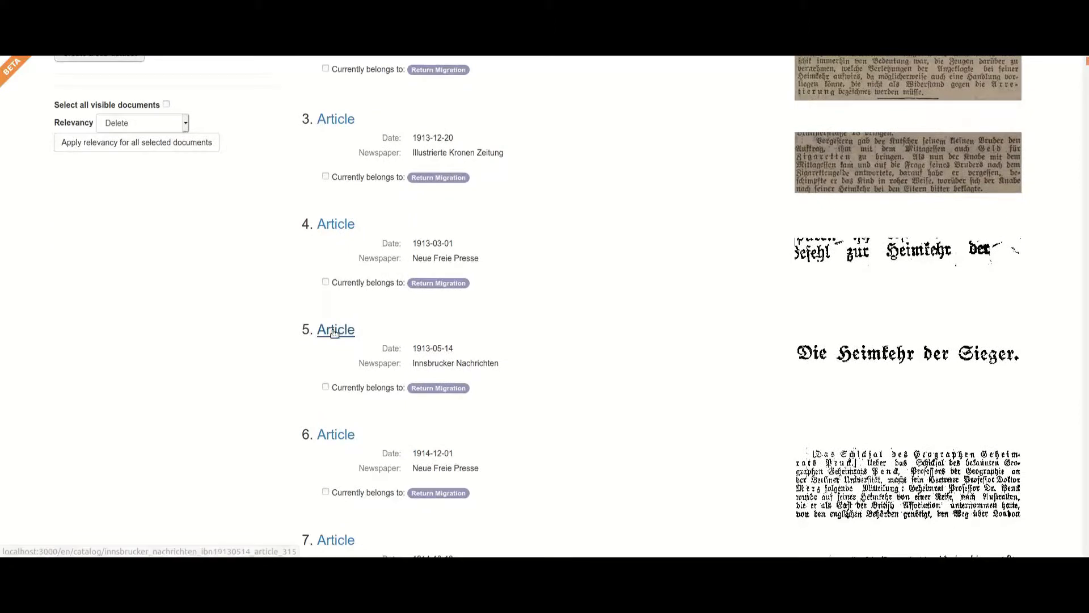
pyautogui.click(335, 331)
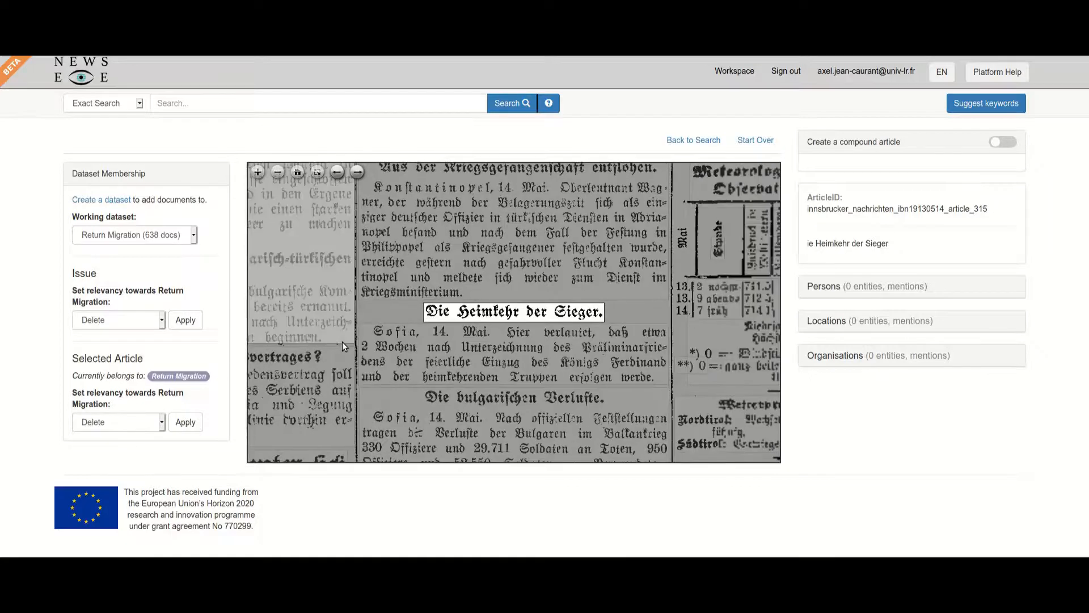
pyautogui.scroll(-1, 342, 342)
pyautogui.moveTo(343, 346); pyautogui.dragTo(359, 281)
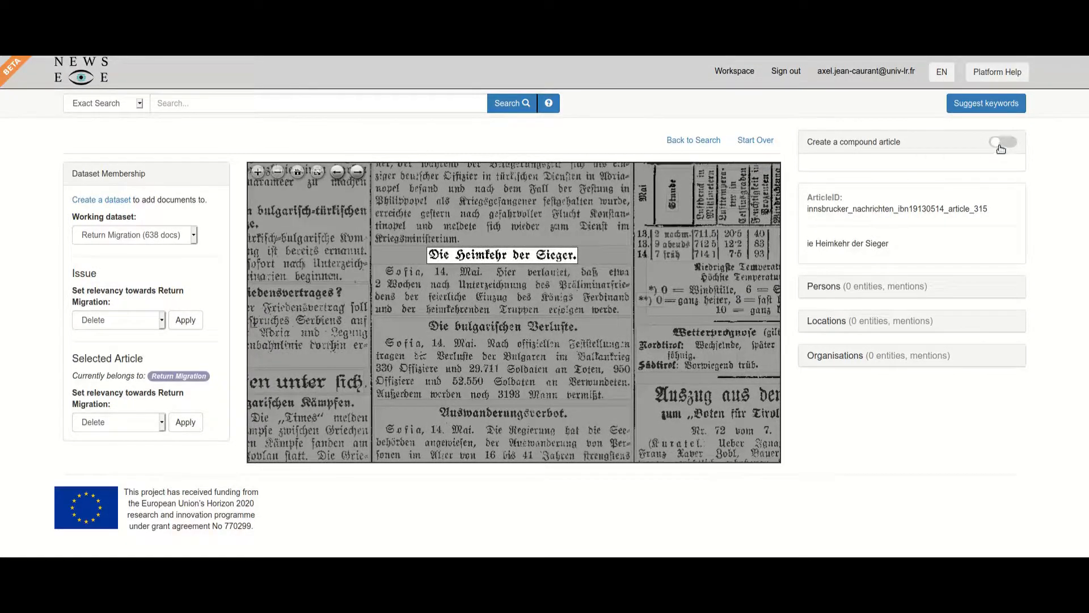
# Step: Turn on compound article creation and select the heading "Die Heimkehr der Sieger", the paragraph below it and the "Die bulgarischen Verluste" article
pyautogui.click(1001, 145)
pyautogui.click(526, 254)
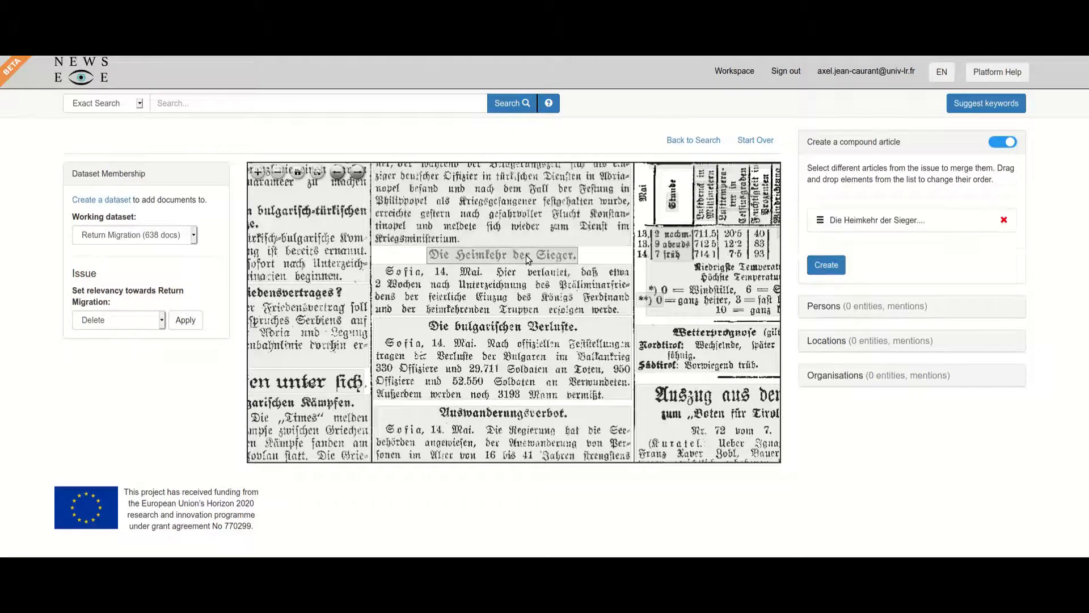
pyautogui.click(526, 292)
pyautogui.click(523, 363)
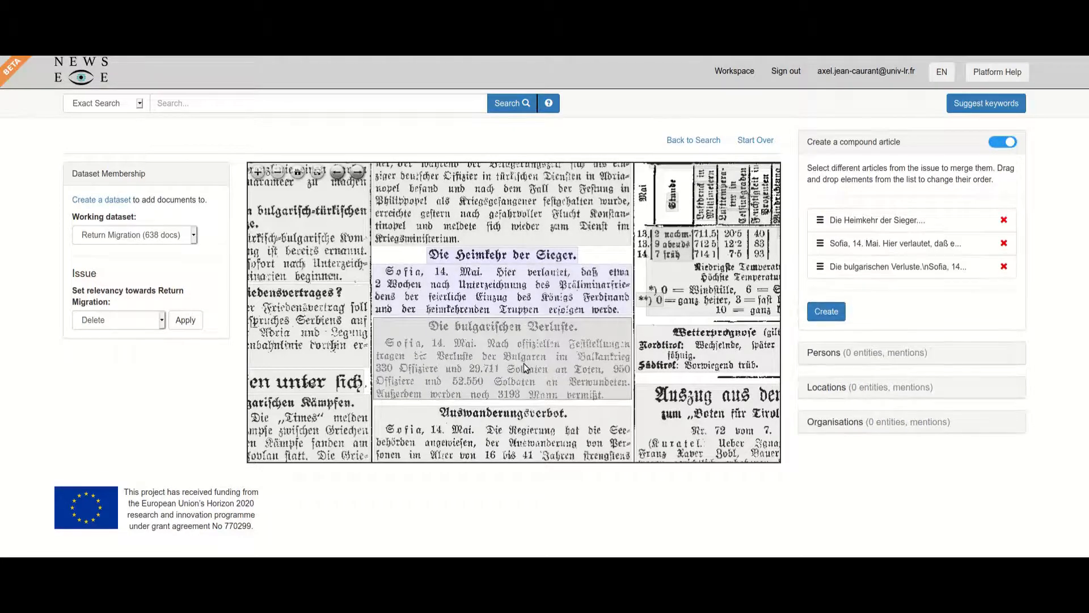
# Step: Create the compound article from the selected parts, copying its title "Die Heimkehr der Sieger" from the article overview
pyautogui.click(838, 309)
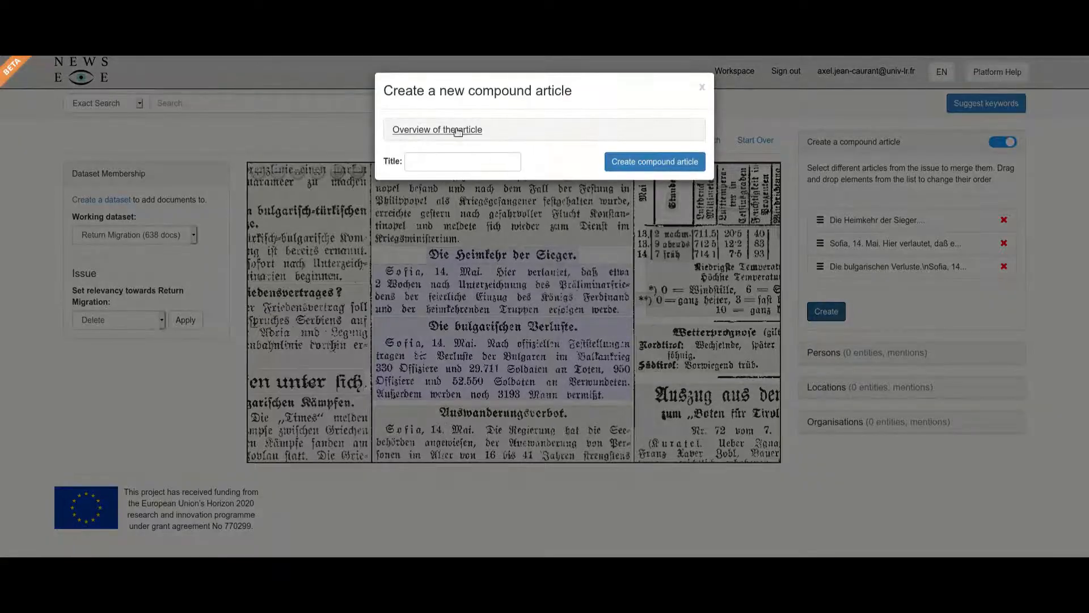
pyautogui.click(458, 131)
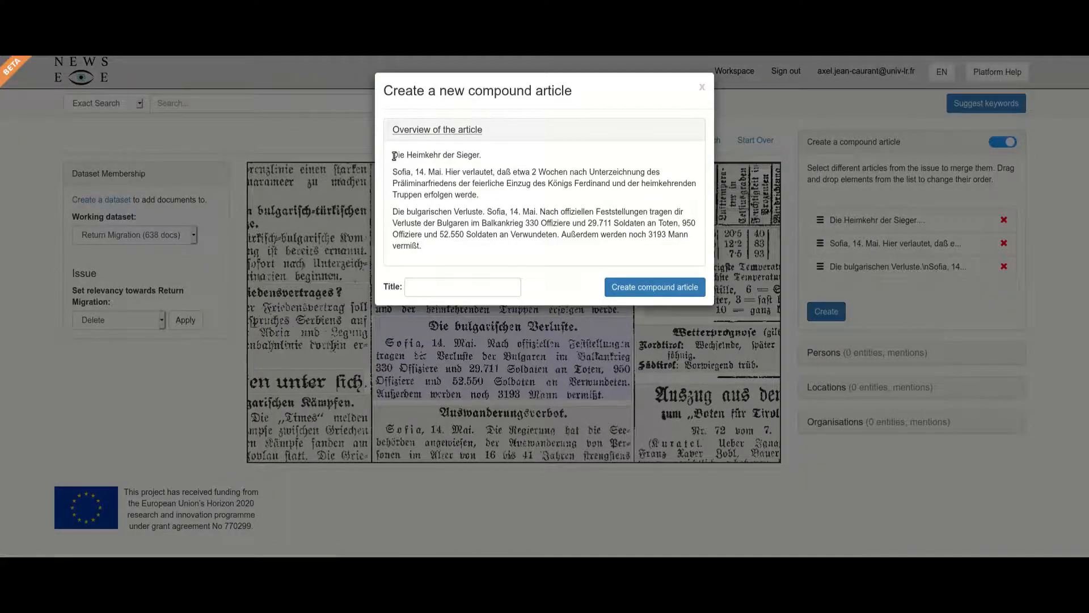
pyautogui.moveTo(394, 156); pyautogui.dragTo(476, 152)
pyautogui.hotkey('ctrl', 'c')
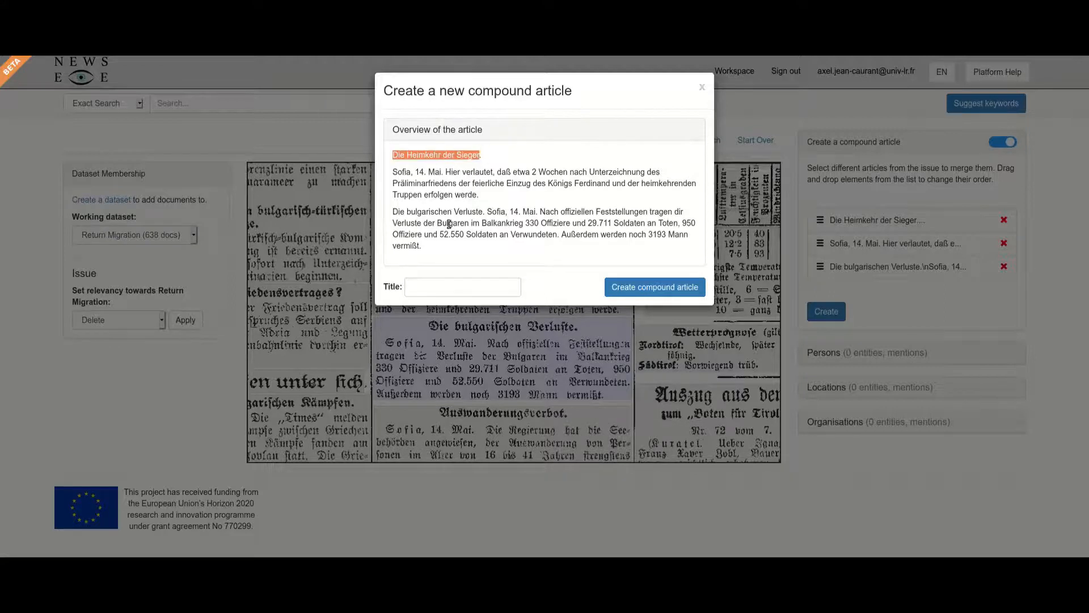
pyautogui.click(452, 283)
pyautogui.hotkey('ctrl', 'v')
pyautogui.click(632, 286)
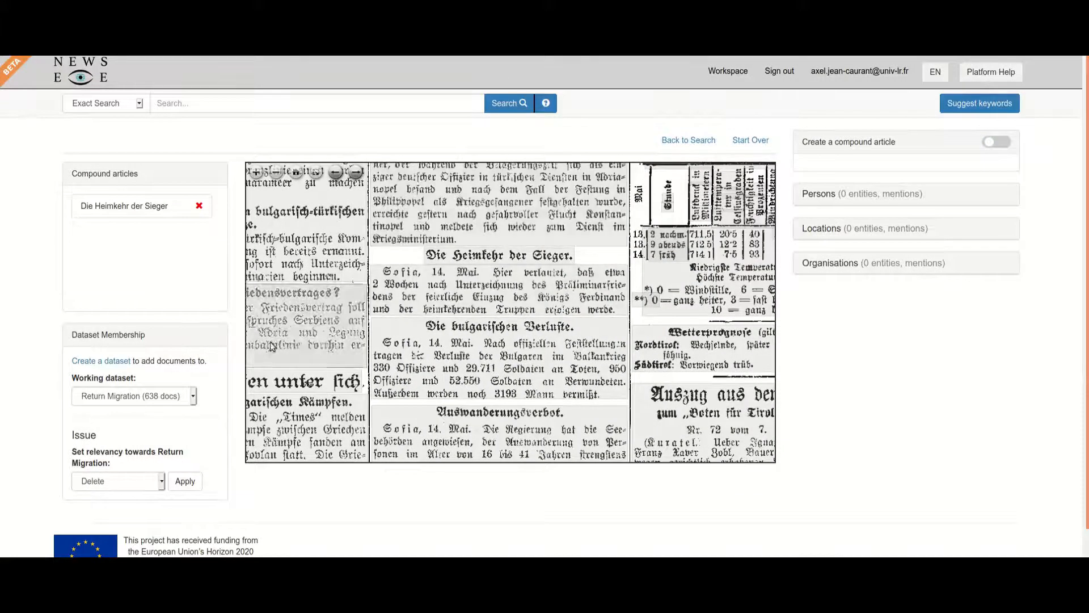
# Step: Select the compound article "Die Heimkehr der Sieger" and add it to the Return Migration dataset with the relevancy "Relevant"
pyautogui.click(145, 210)
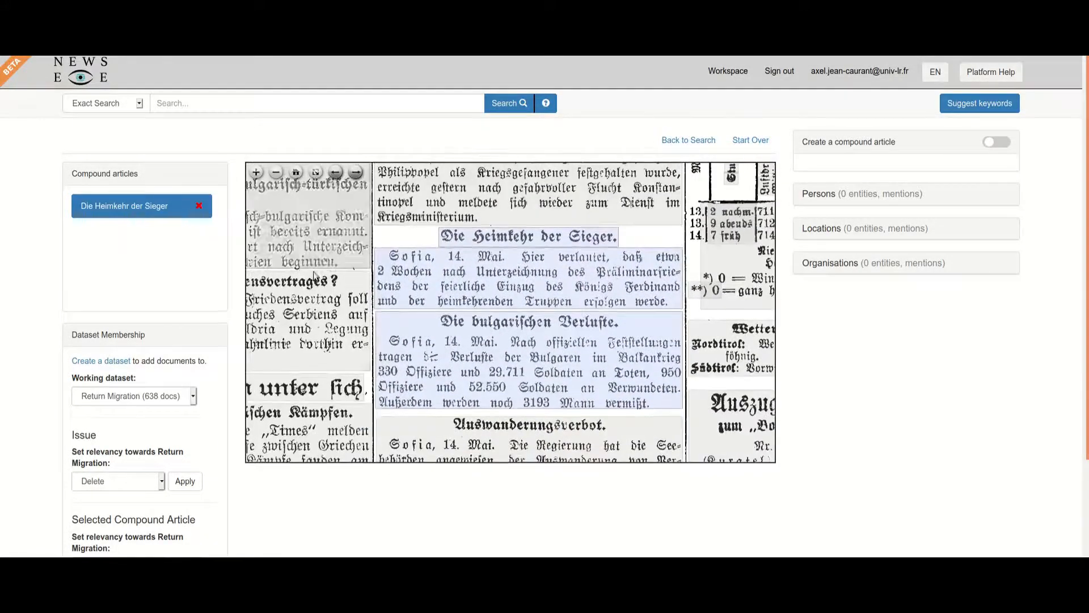
pyautogui.scroll(-2, 213, 454)
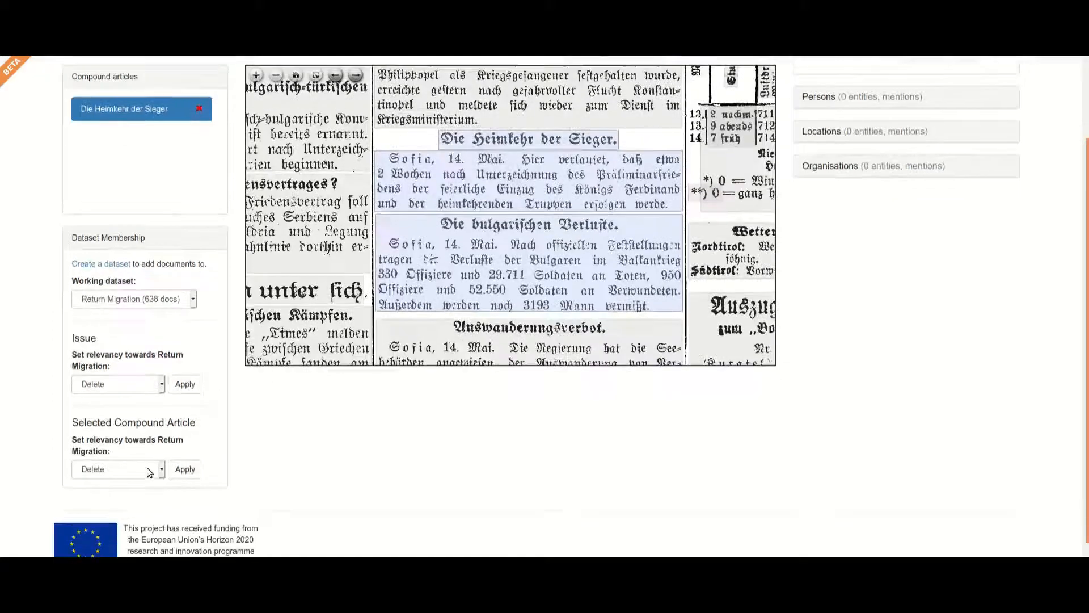
pyautogui.click(141, 473)
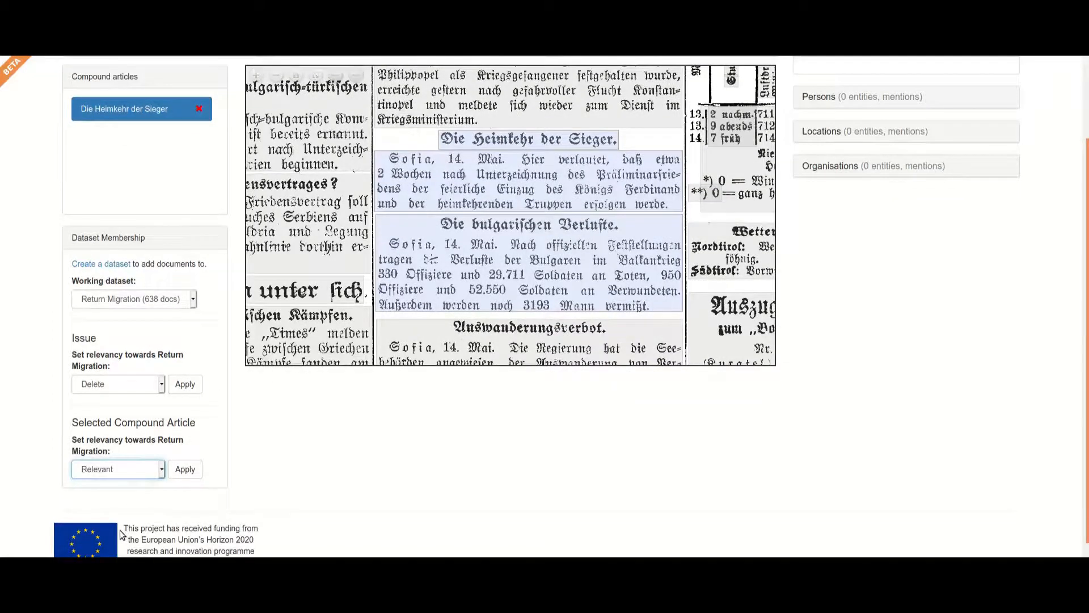
pyautogui.click(131, 521)
pyautogui.click(184, 470)
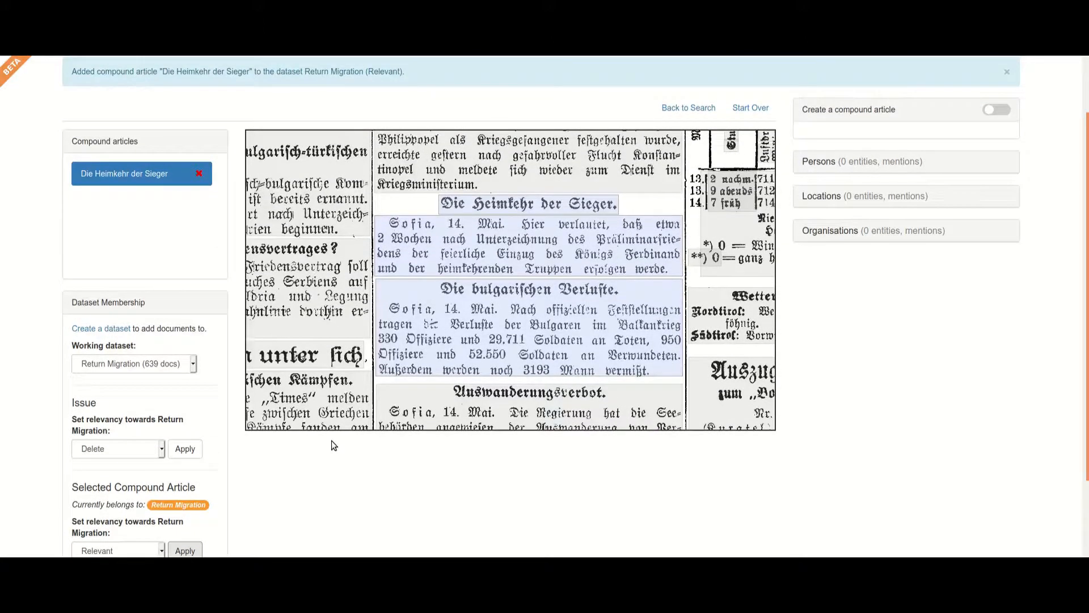
# Step: Open the Return Migration dataset from the compound article's membership label and export it as Excel
pyautogui.scroll(1, 332, 445)
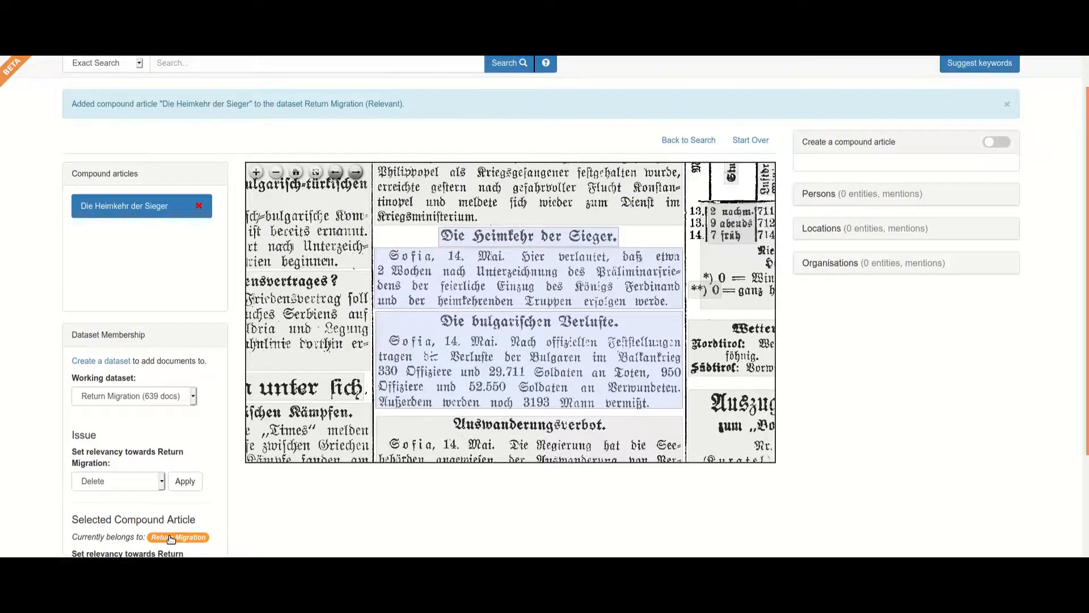
pyautogui.click(170, 537)
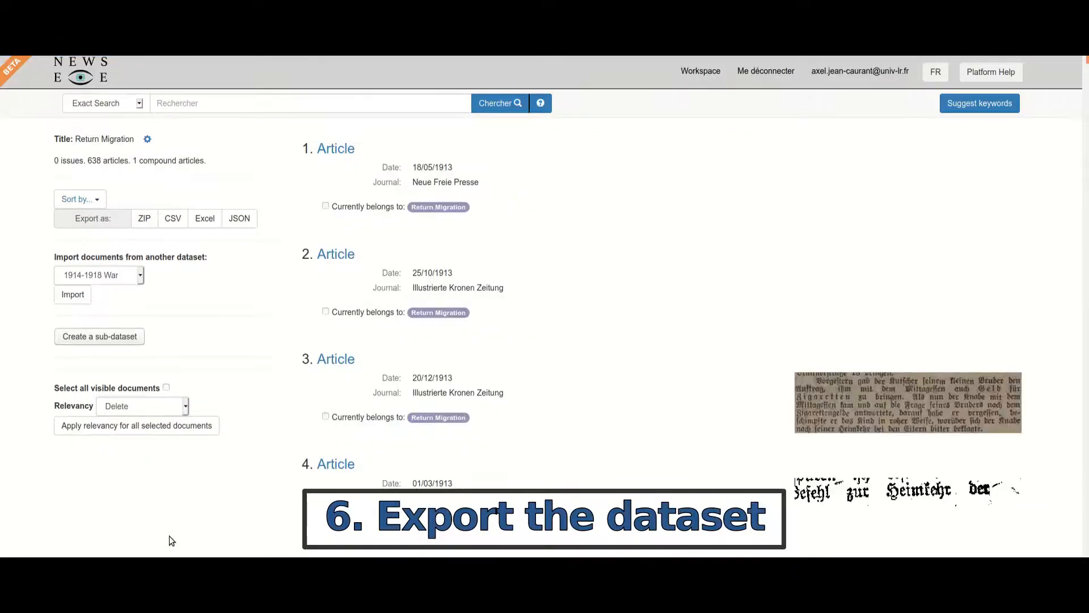
pyautogui.click(206, 223)
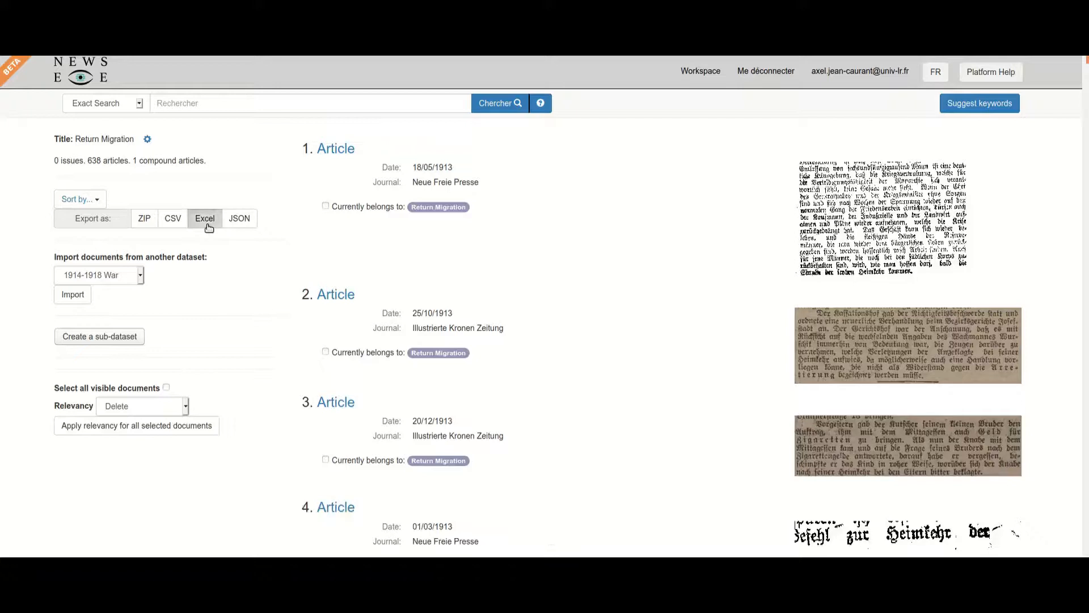